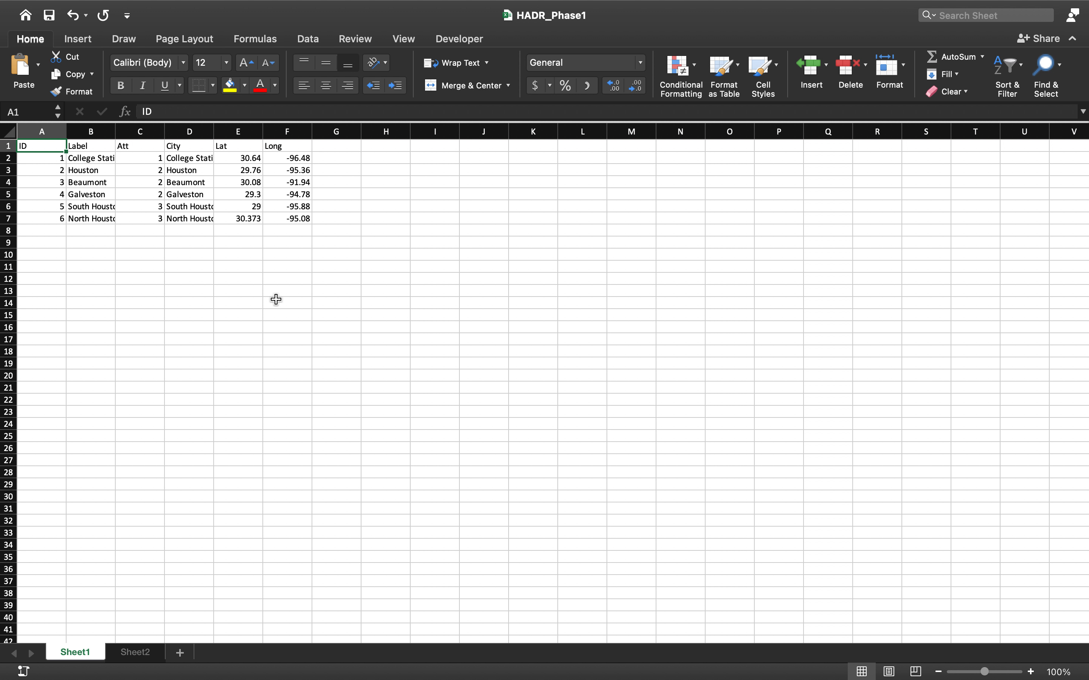
Switch to Gephi and show the HADR_Network edge data in the Data Laboratory
key("ctrl+Left")
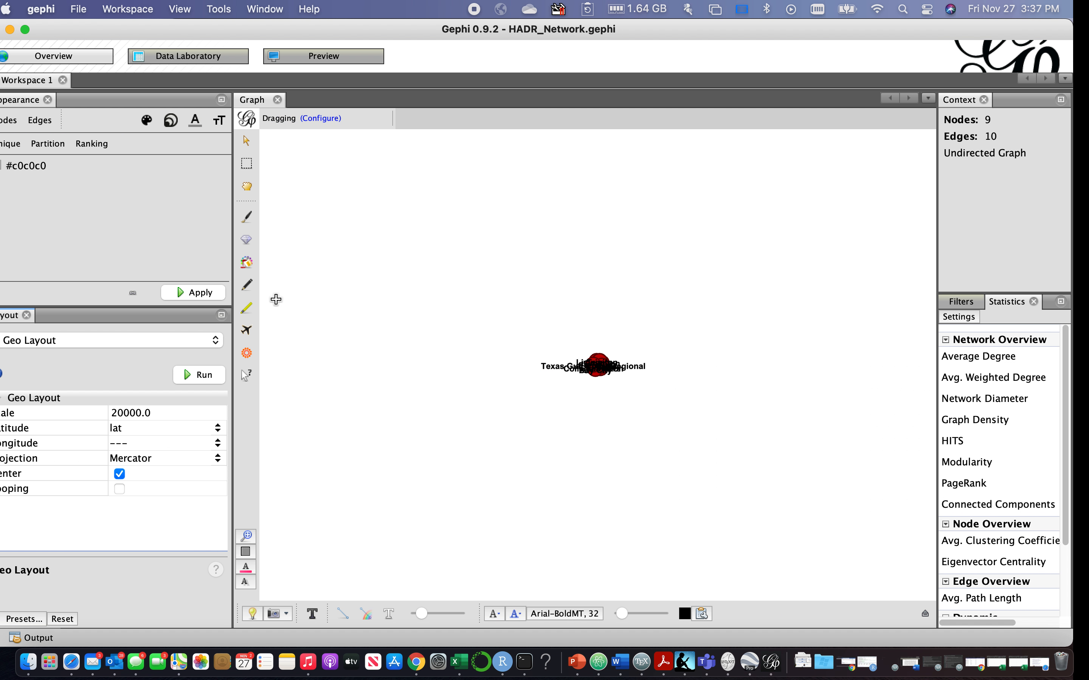
left_click(92, 7)
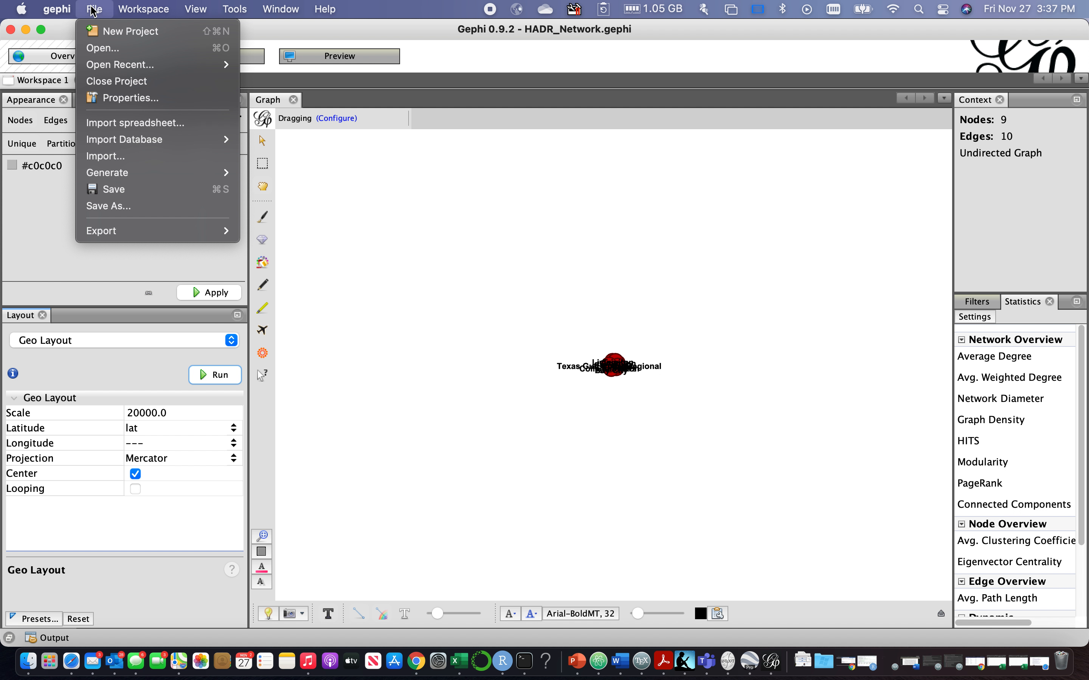
left_click(278, 36)
left_click(247, 56)
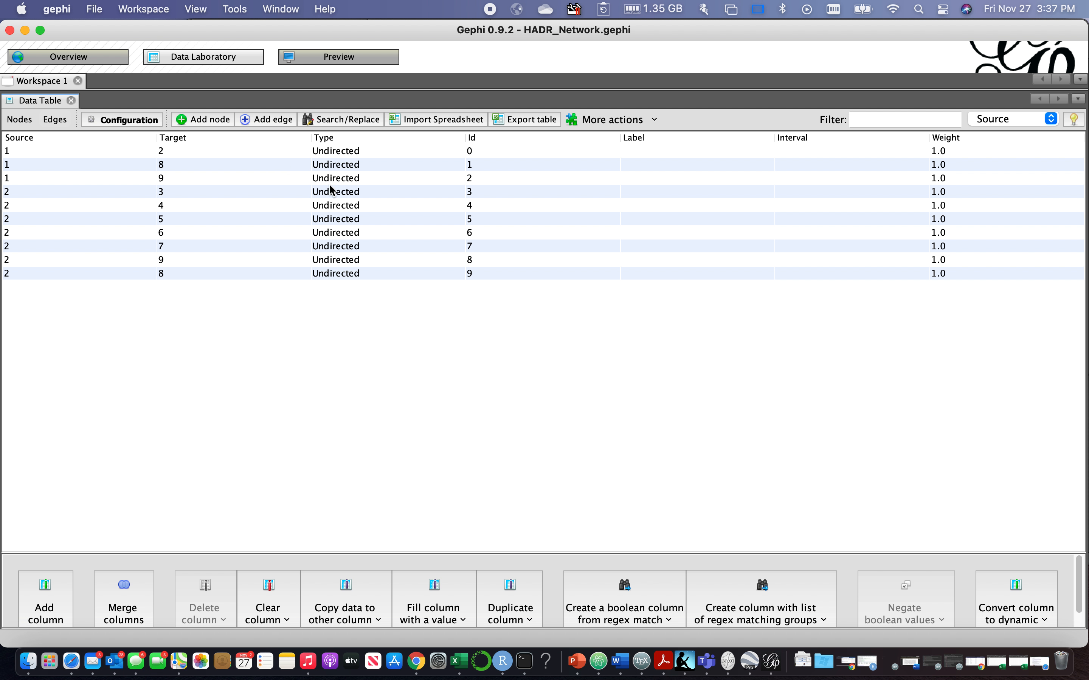
Open HADR_Phase1.xlsx from the Desktop in the spreadsheet import wizard
left_click(95, 7)
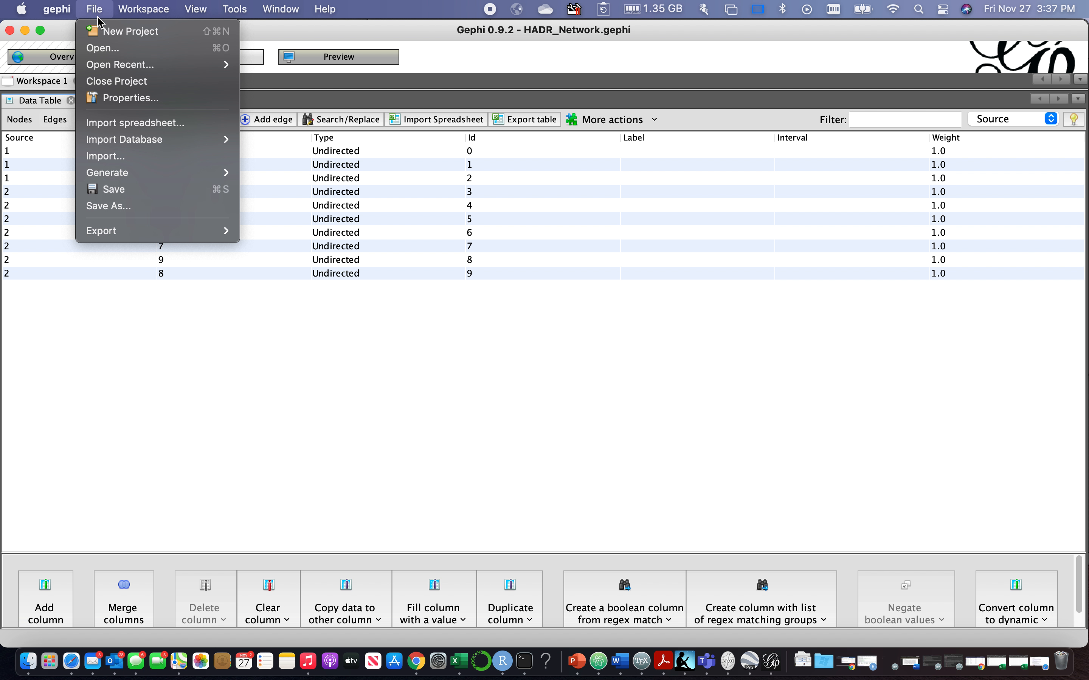
left_click(104, 50)
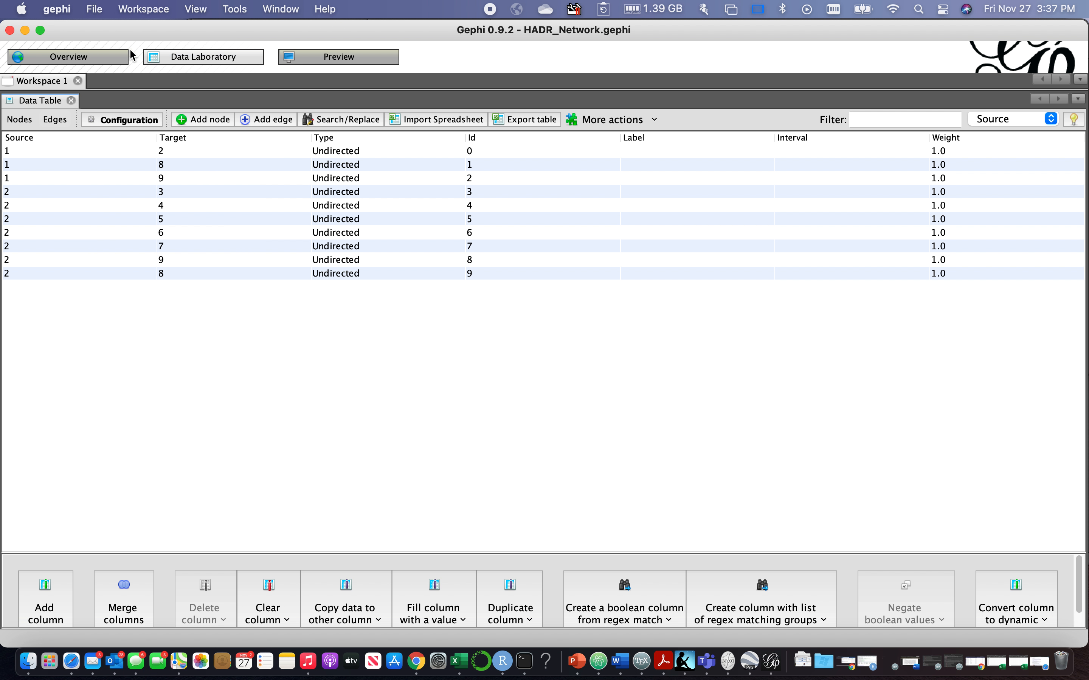
scroll(493, 347, "down", 20)
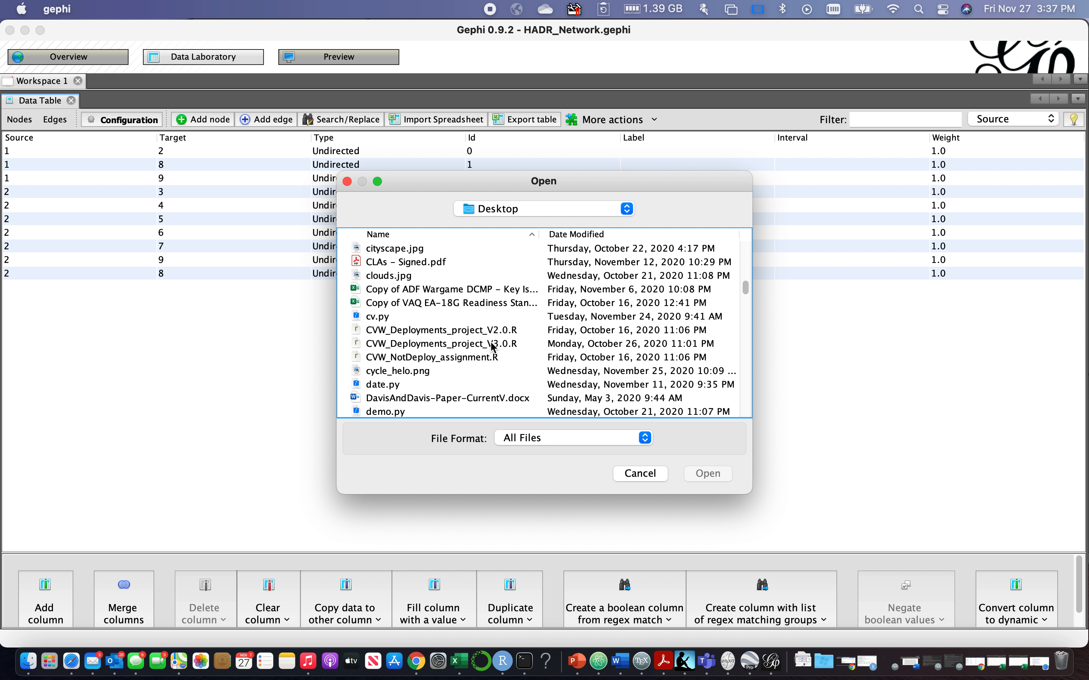
scroll(492, 347, "down", 3)
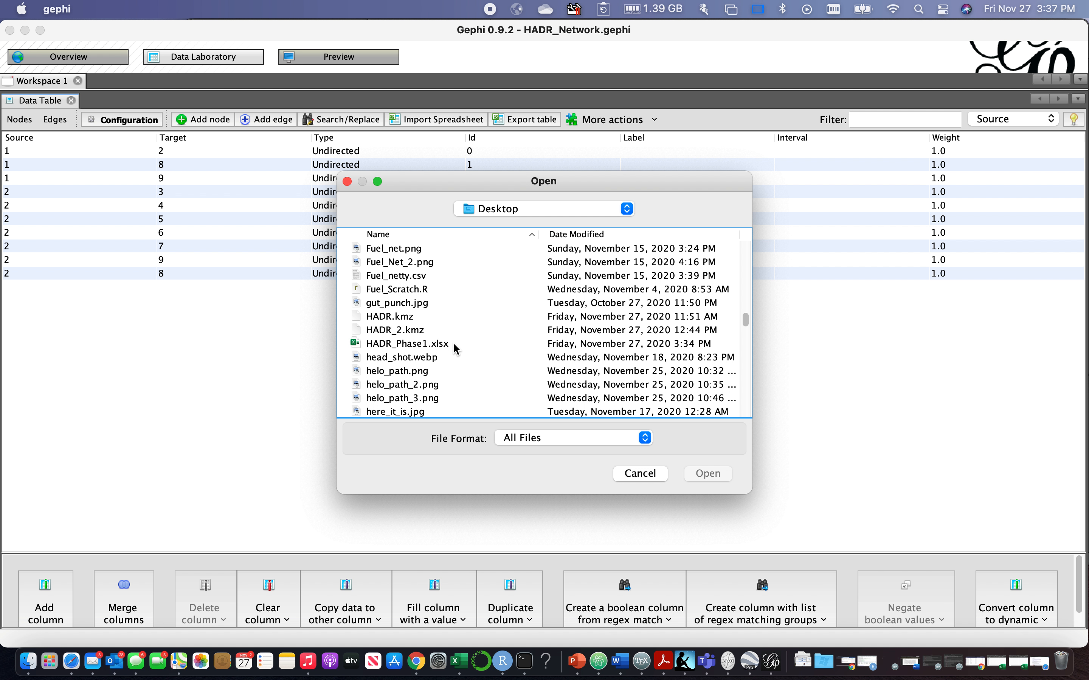
left_click(449, 344)
left_click(690, 472)
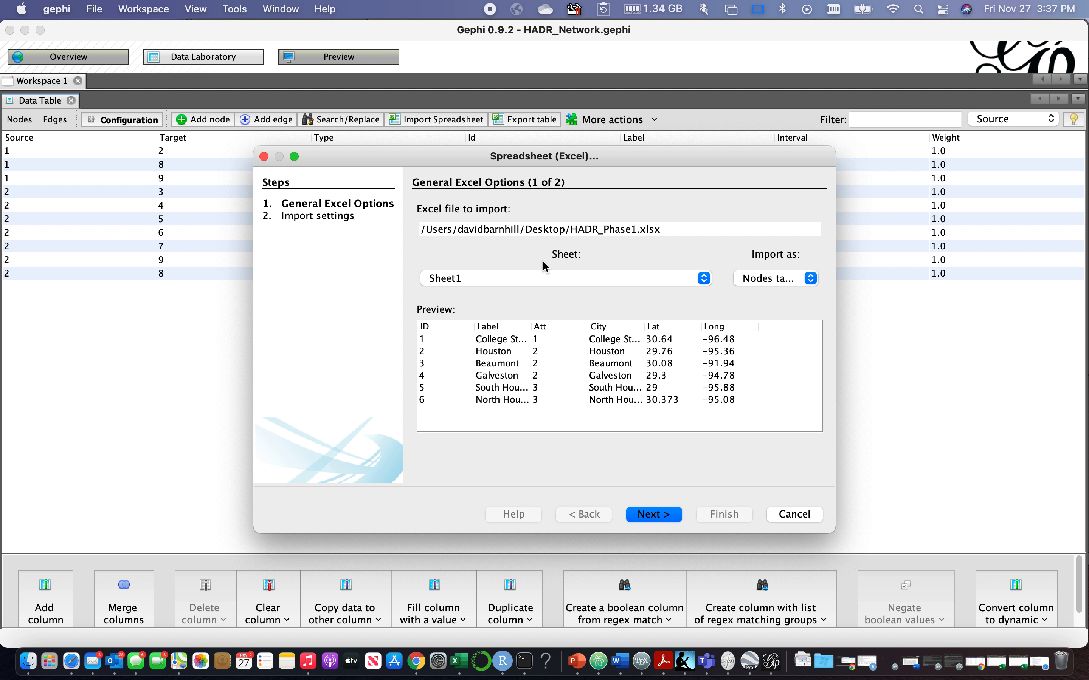
Check Sheet1's nodes table import options and imported column types, and cancel the import
left_click(781, 280)
left_click(783, 281)
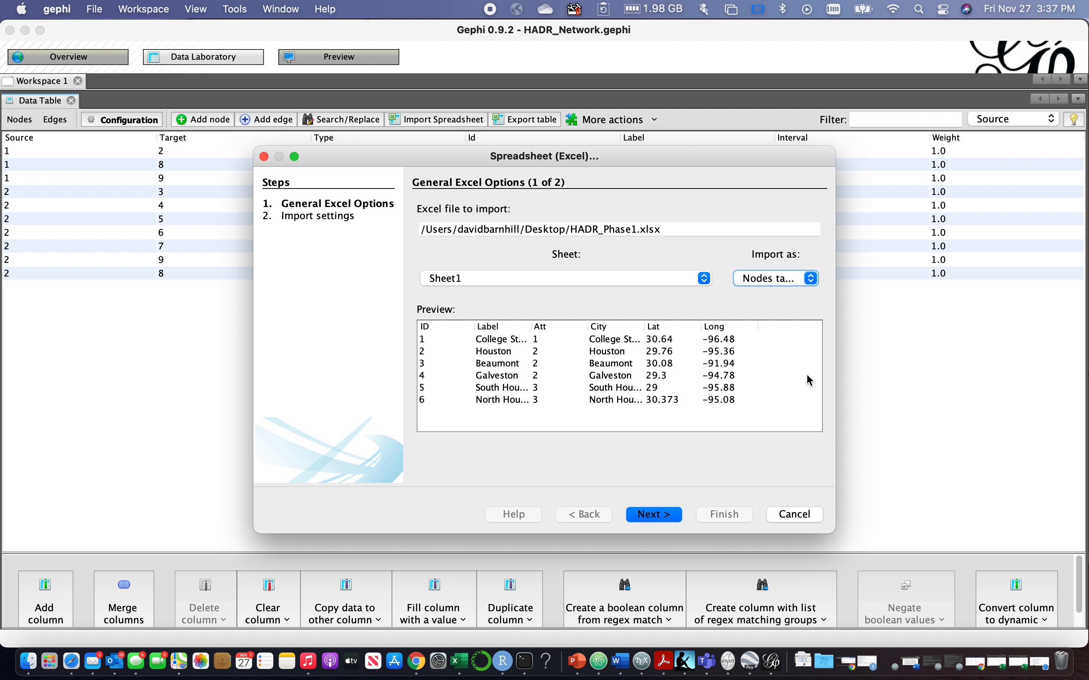
left_click(656, 514)
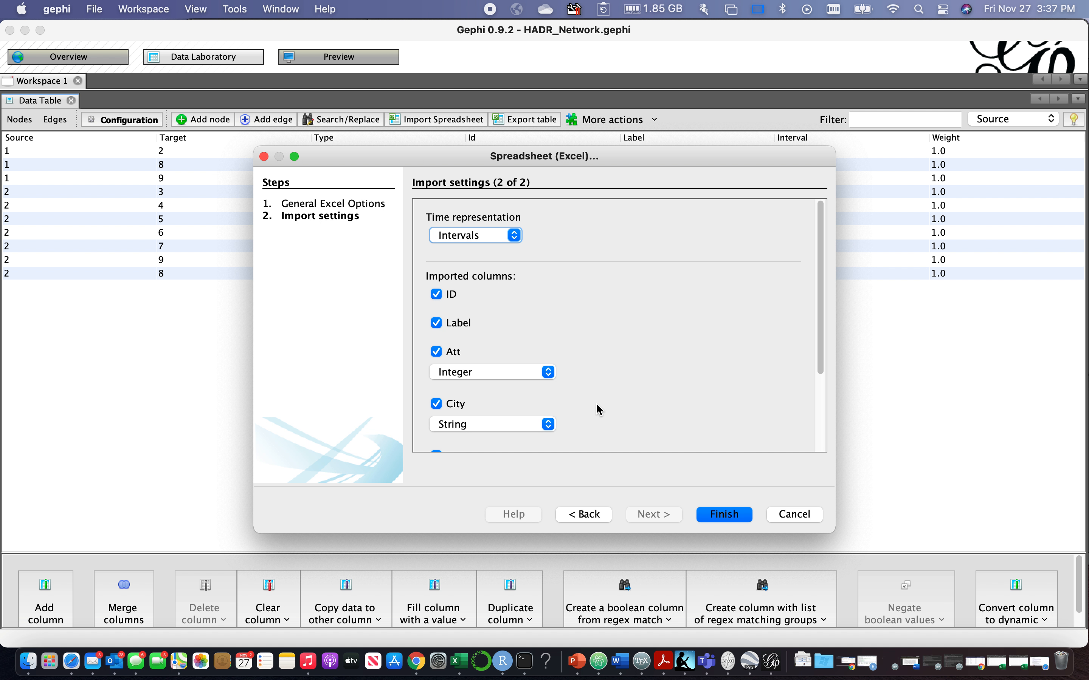
scroll(595, 405, "down", 4)
scroll(596, 404, "down", 3)
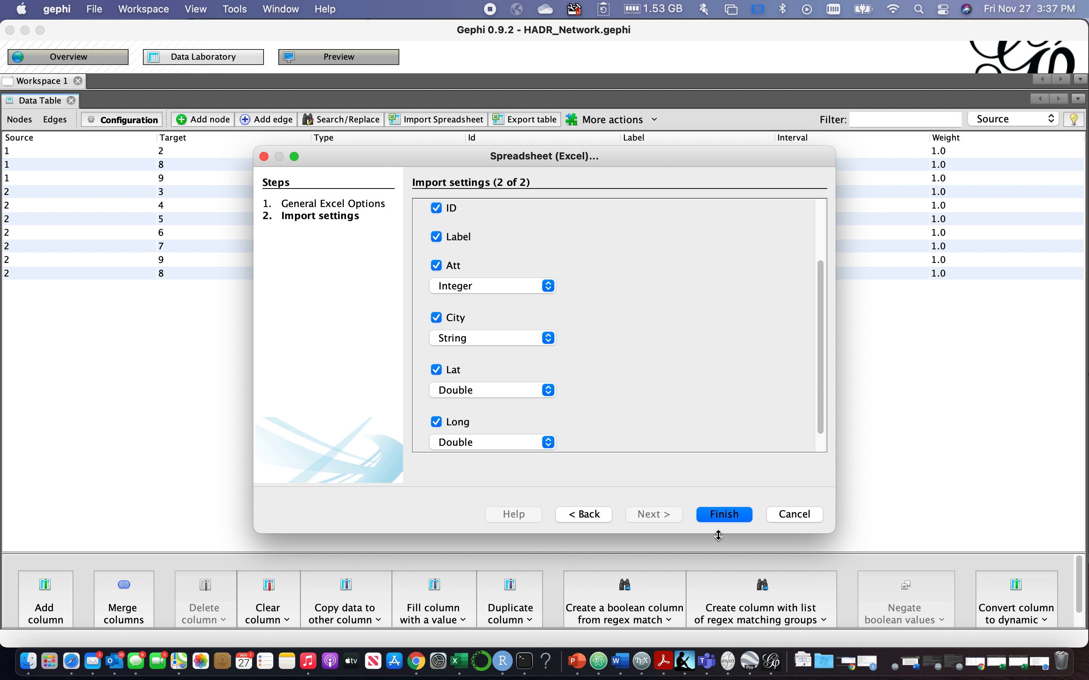
left_click(796, 515)
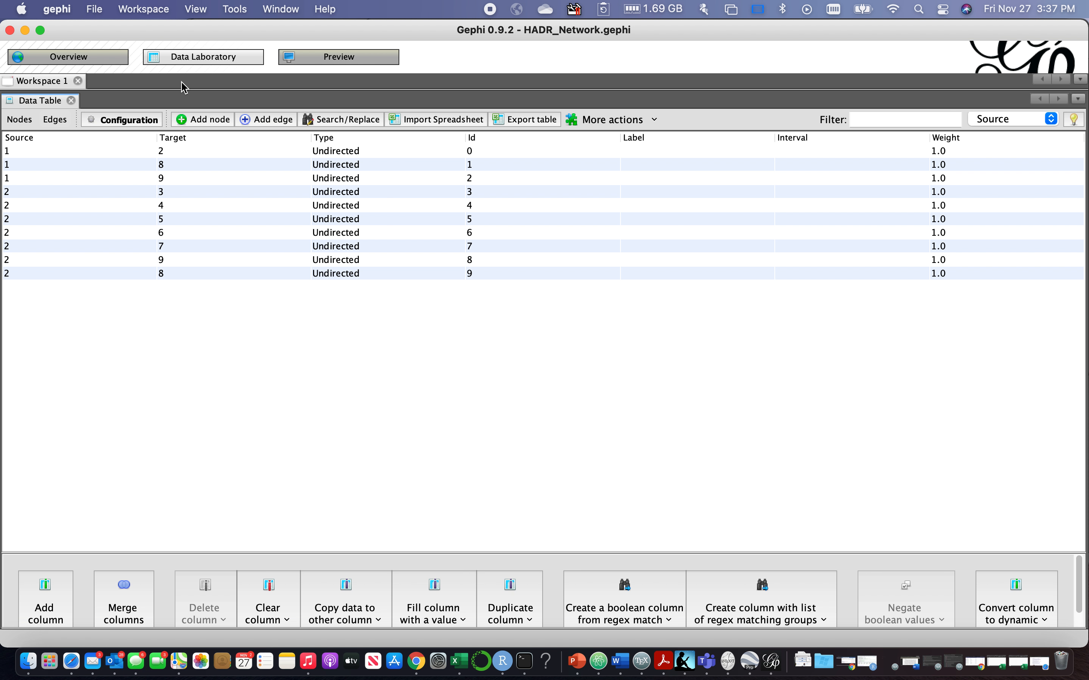
Return to the Overview and check the installed plugins for ExportToEarth and those matching "geo"
left_click(104, 59)
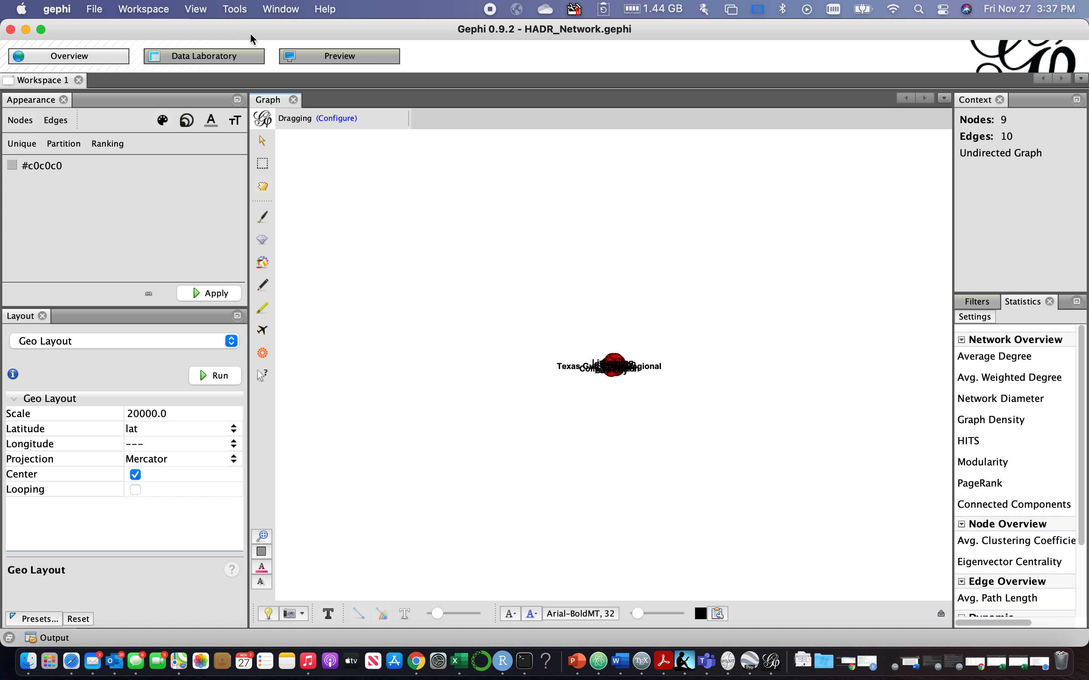
left_click(244, 14)
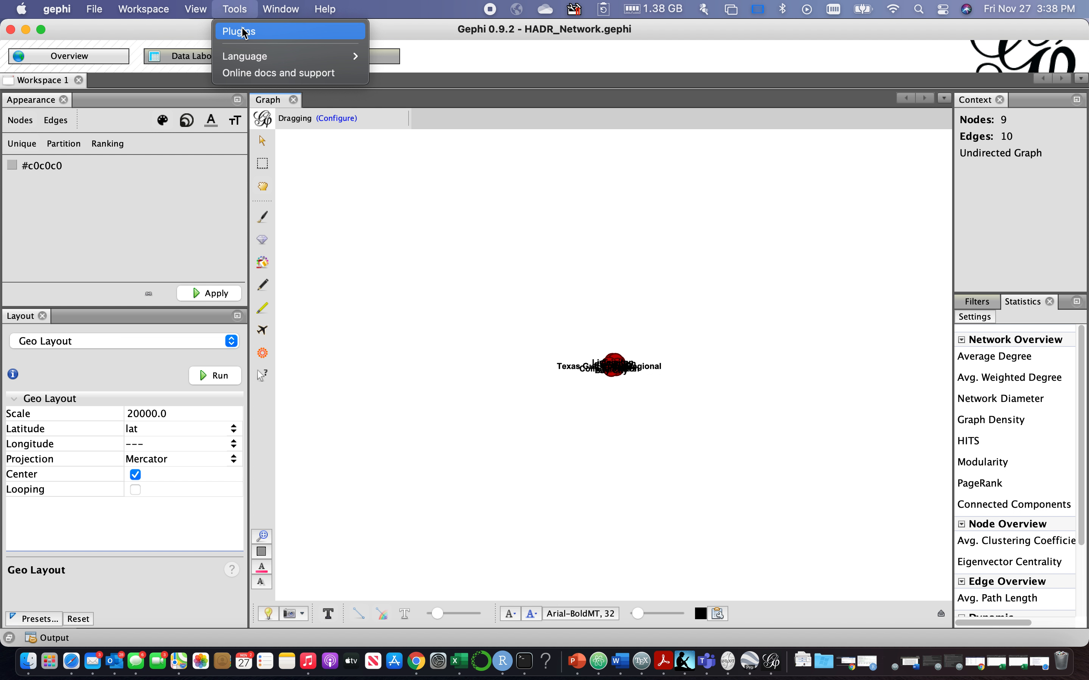
left_click(243, 31)
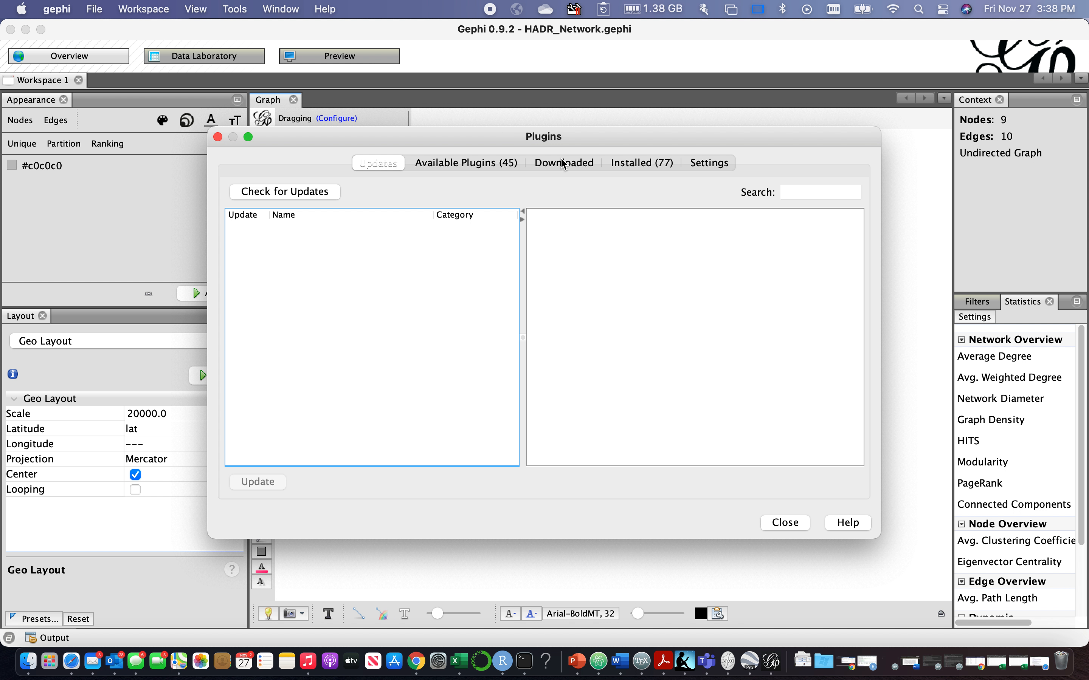
left_click(638, 163)
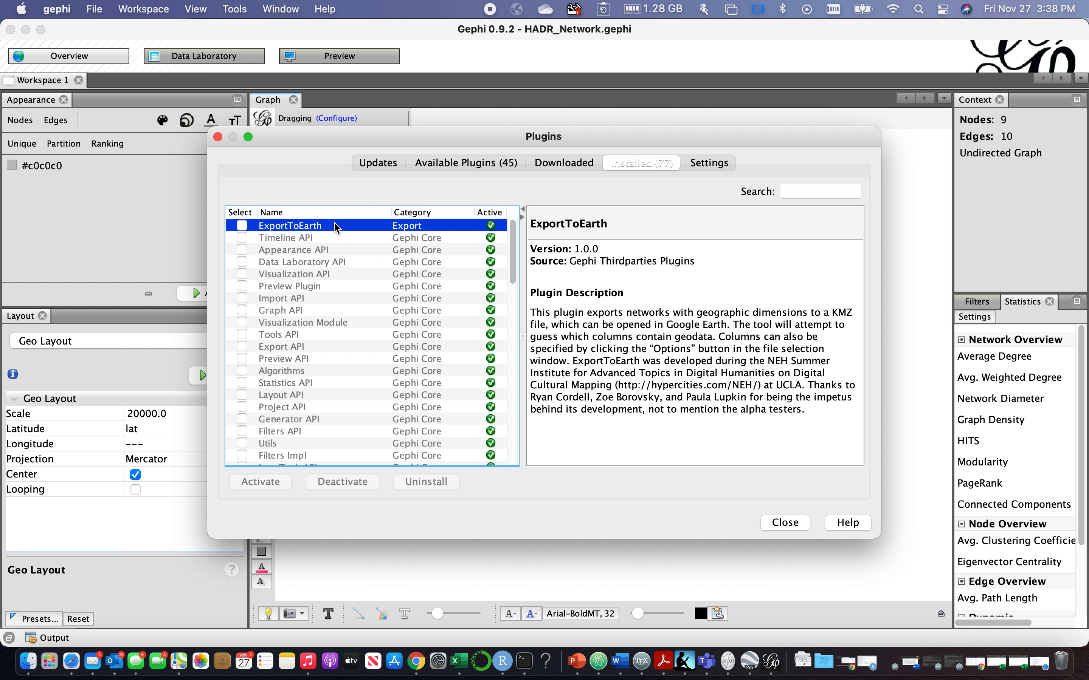
left_click(794, 190)
type("geo")
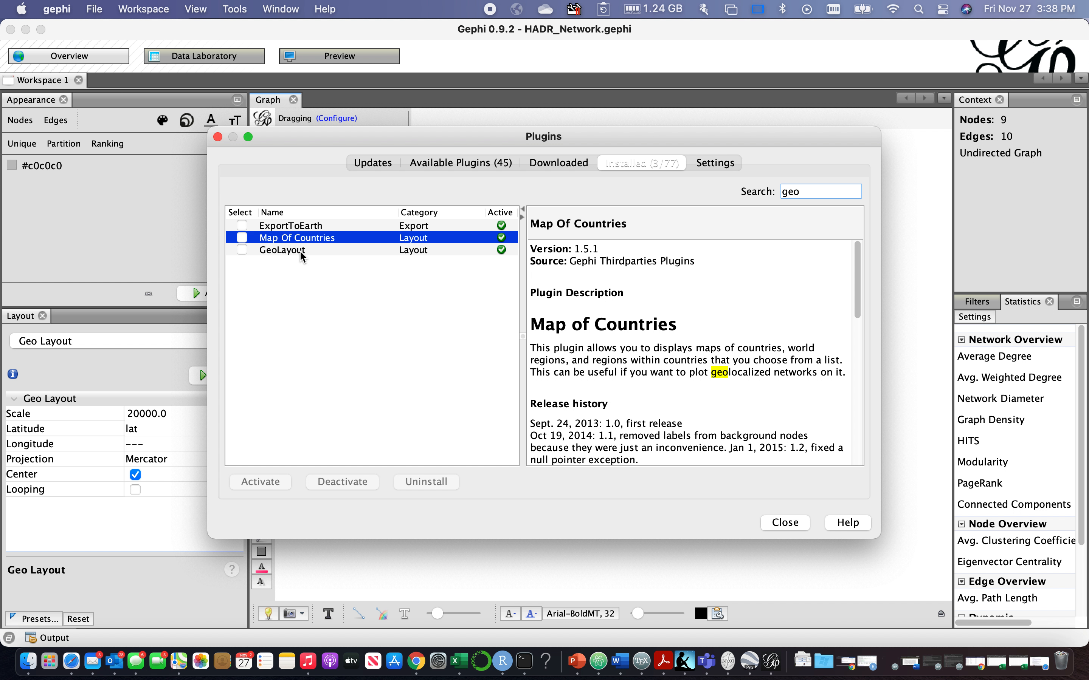
left_click(785, 522)
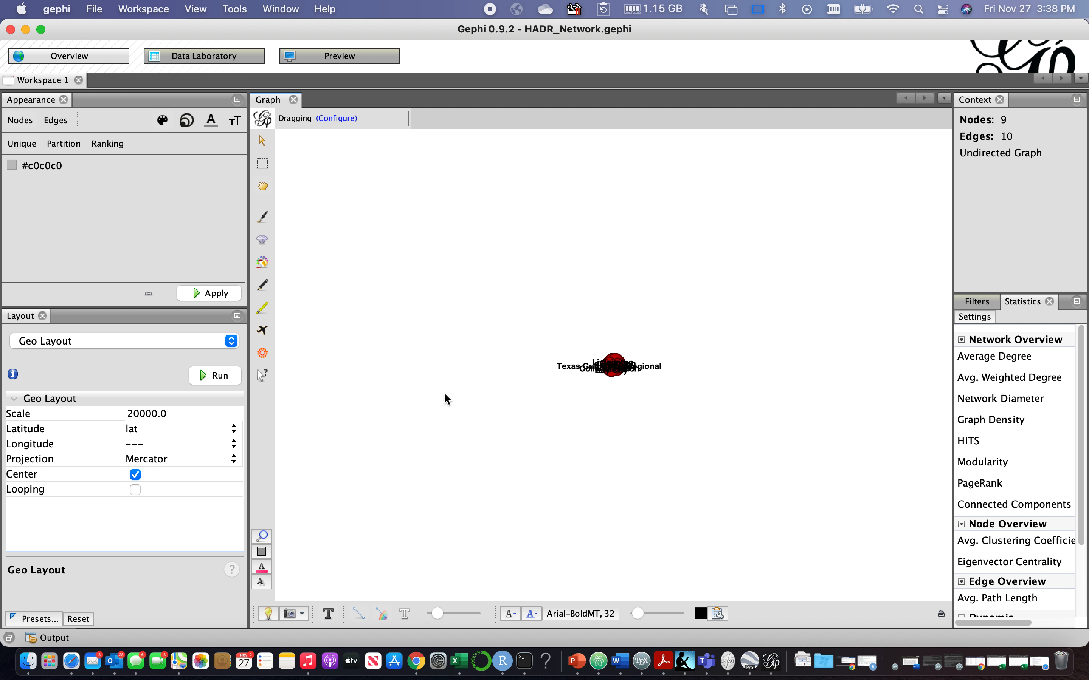
Run the Geo Layout on the network with longitude set to the long column and the Mercator projection
left_click(230, 341)
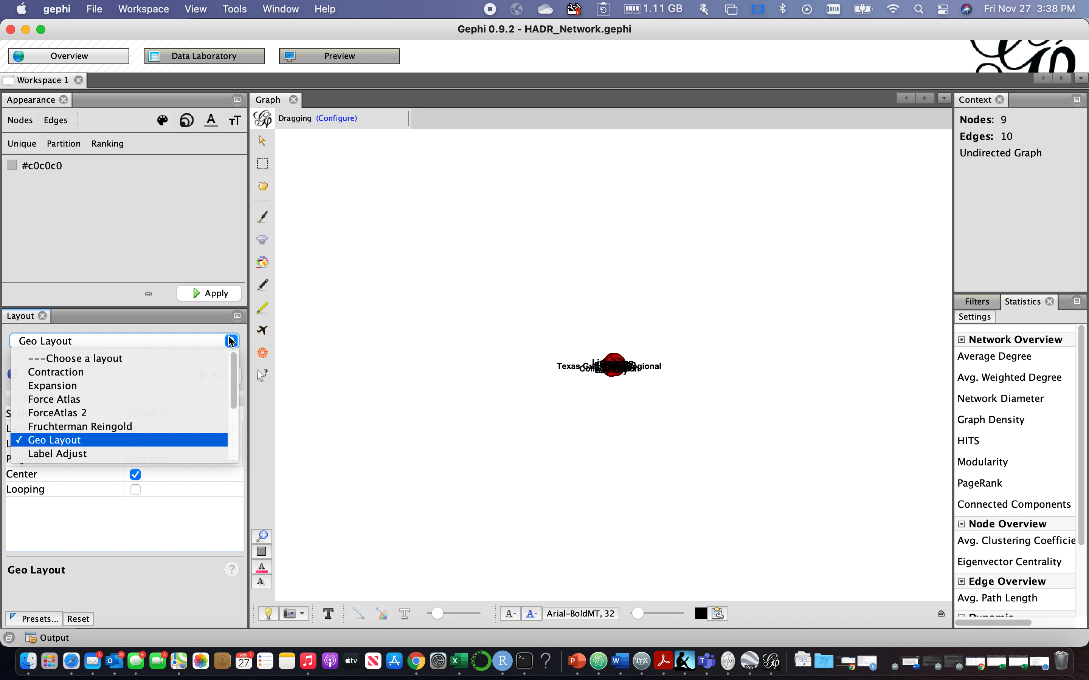
left_click(161, 439)
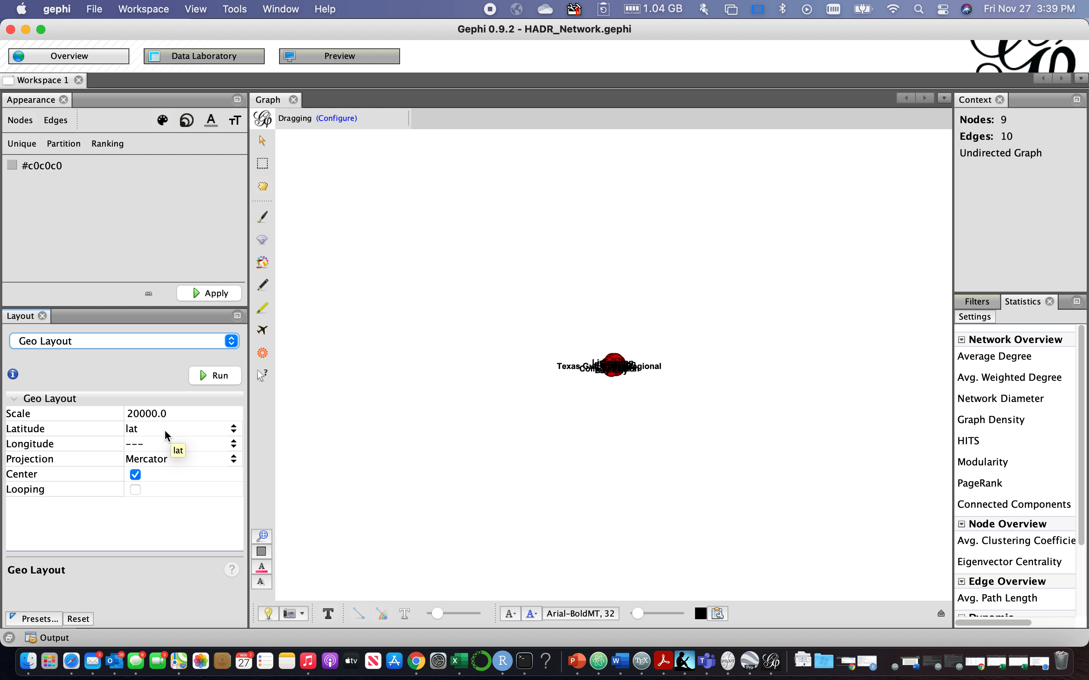
left_click(153, 446)
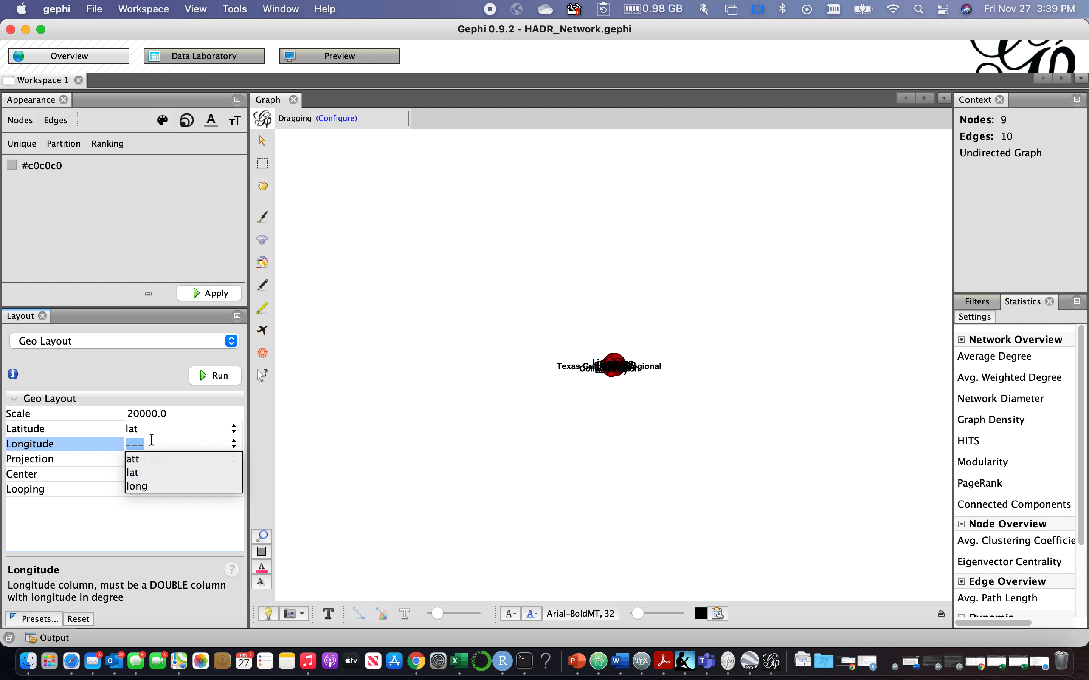
left_click(139, 479)
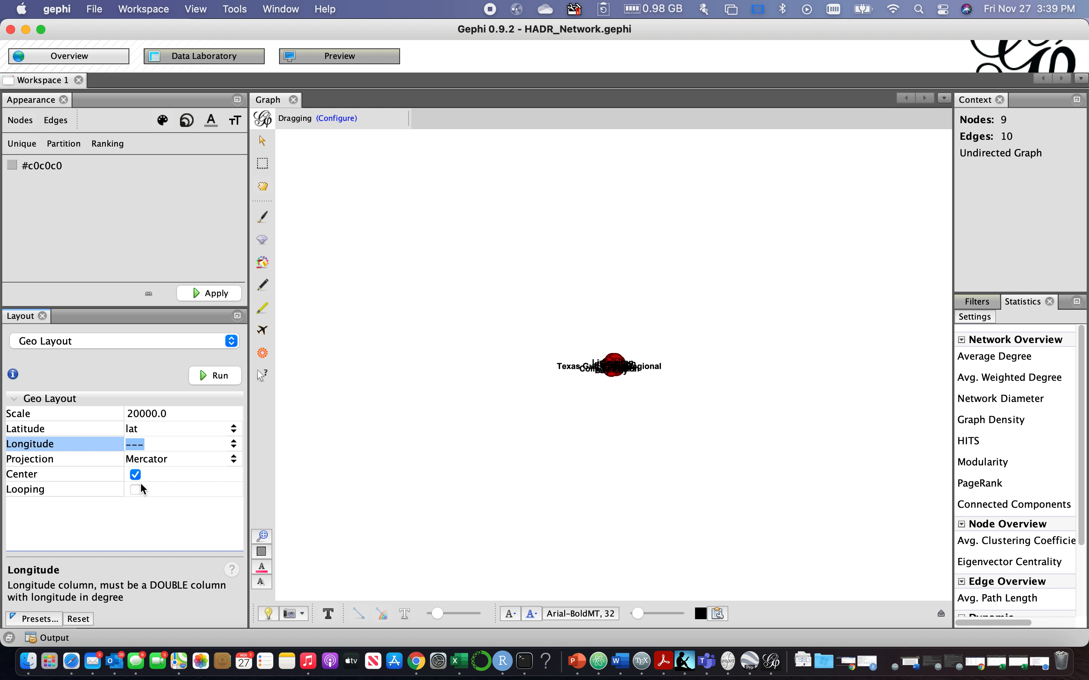
left_click(152, 463)
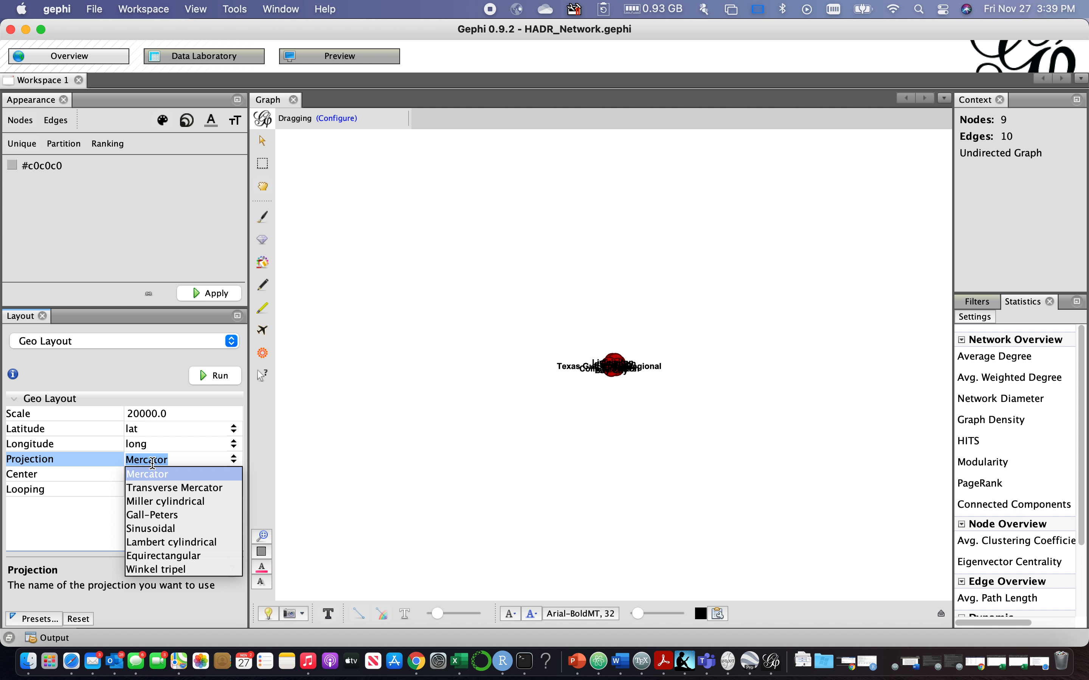
left_click(172, 474)
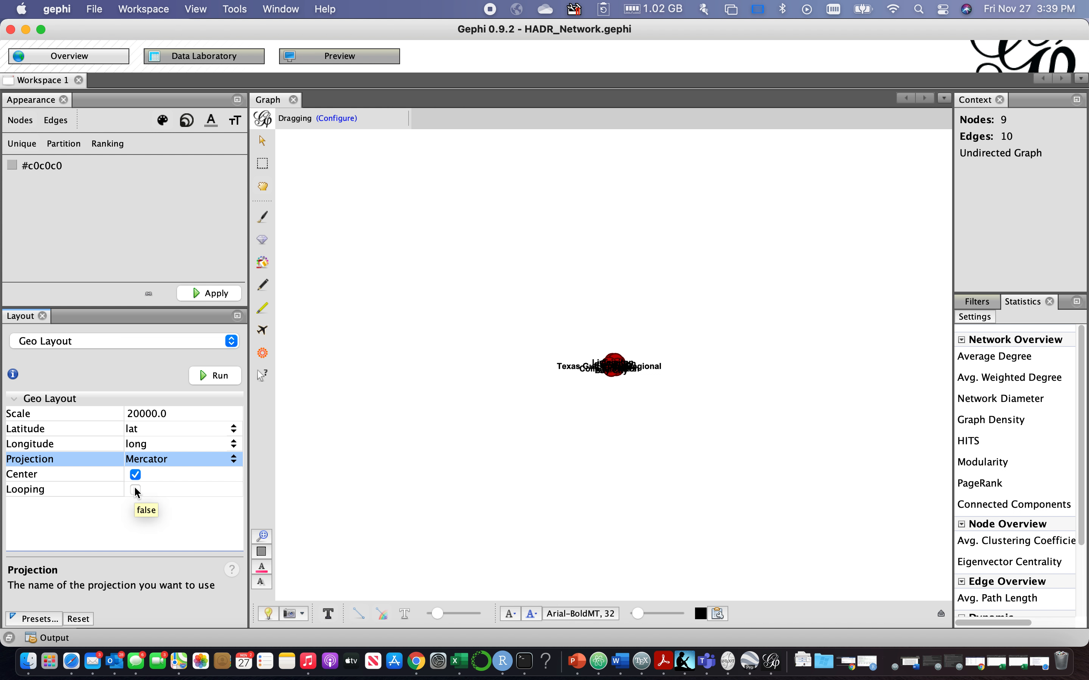
left_click(214, 376)
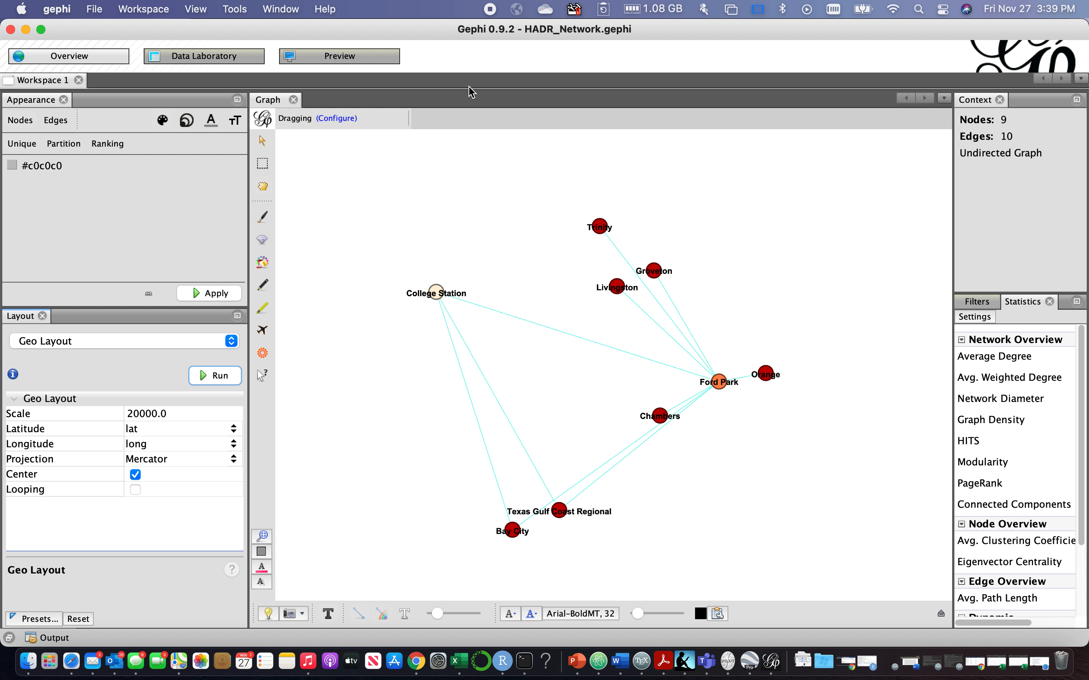
Look through the node, label and edge settings in the network's Preview
left_click(366, 61)
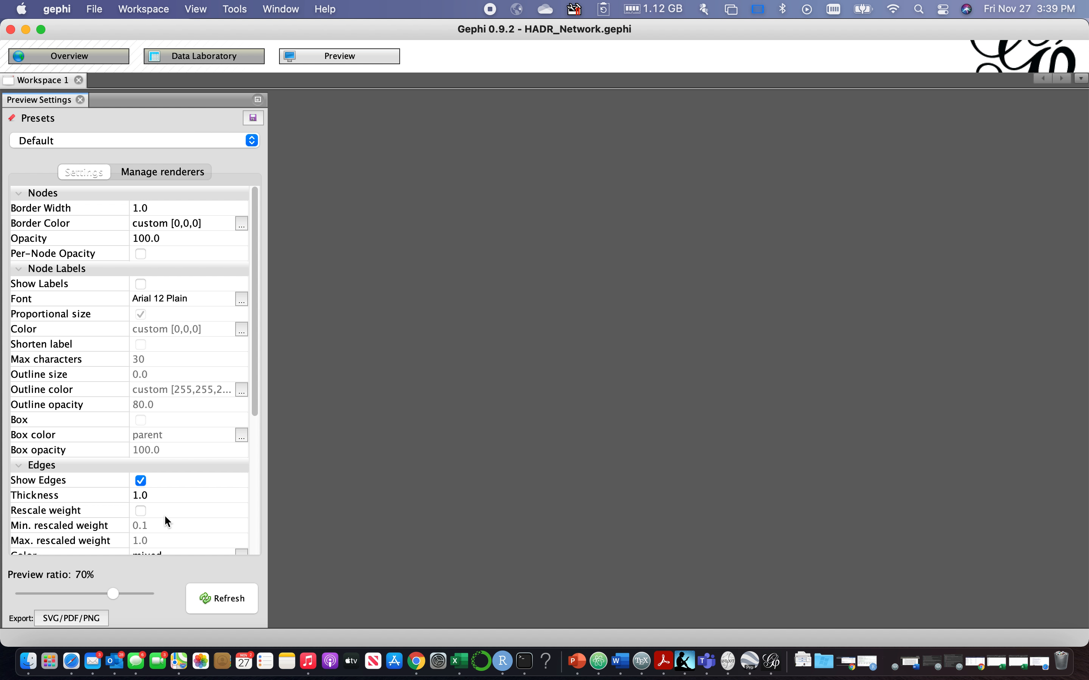
scroll(166, 520, "down", 5)
scroll(166, 518, "up", 5)
Start a full graph export as HADR_2.kmz, go through the KMZ column options, and cancel the export
left_click(95, 9)
mouse_move(201, 231)
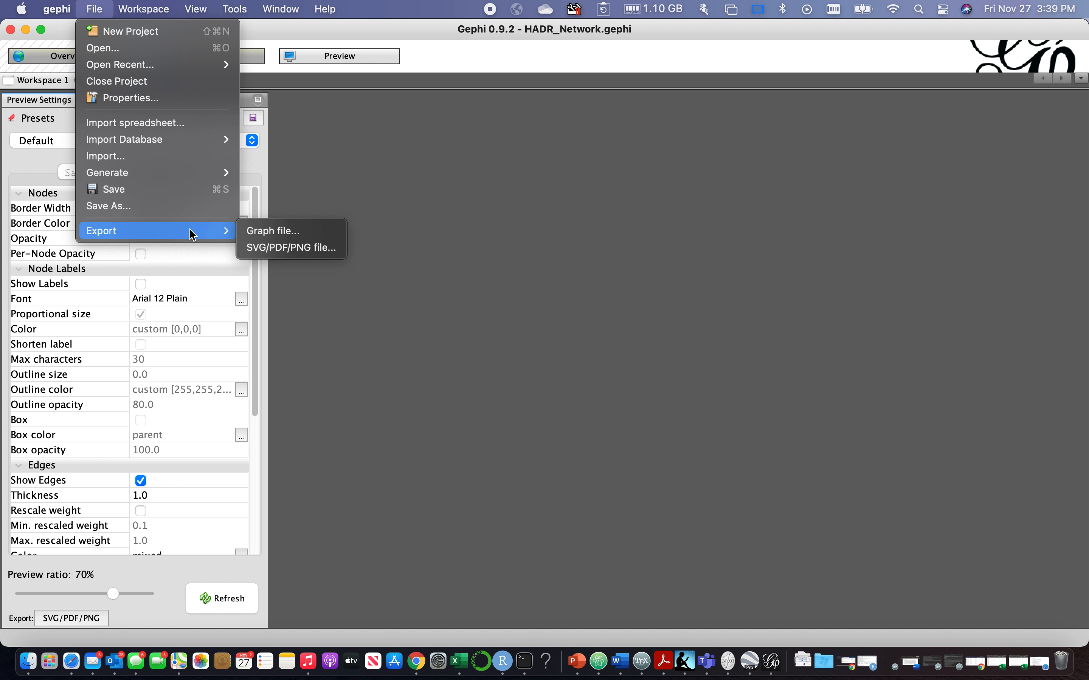
left_click(253, 232)
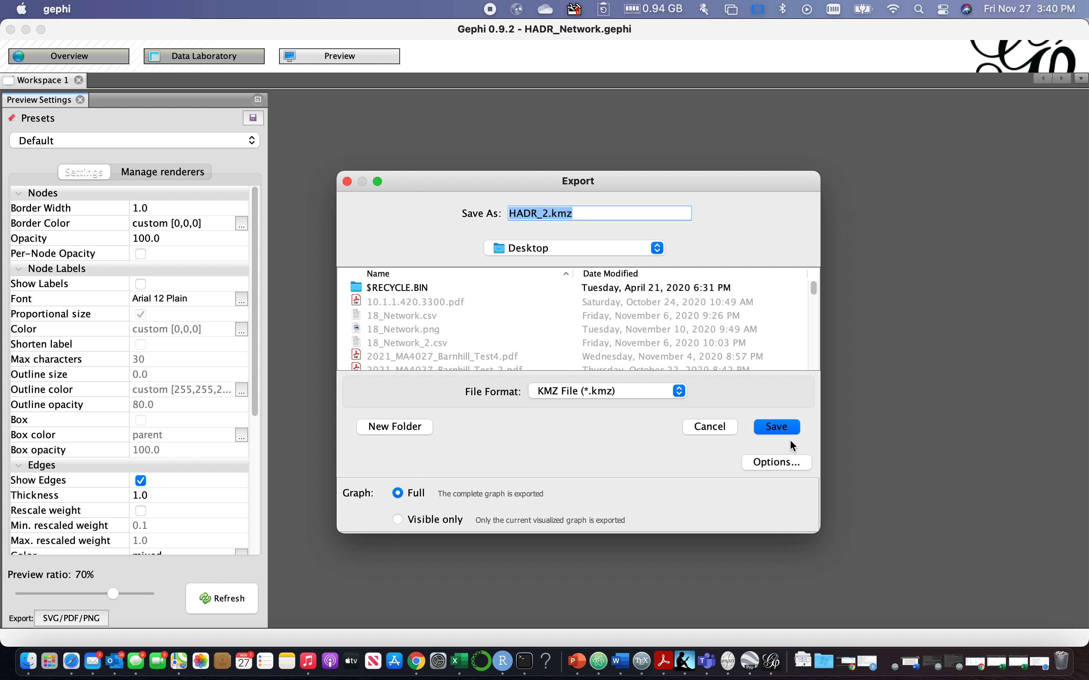
left_click(782, 463)
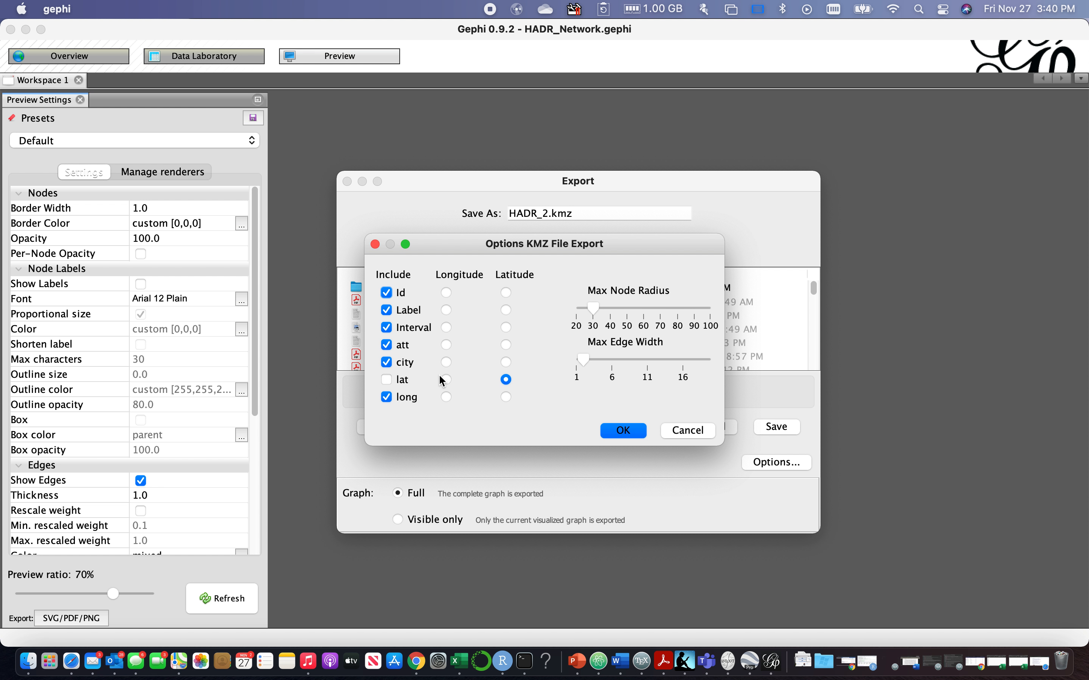
left_click(387, 381)
left_click(609, 426)
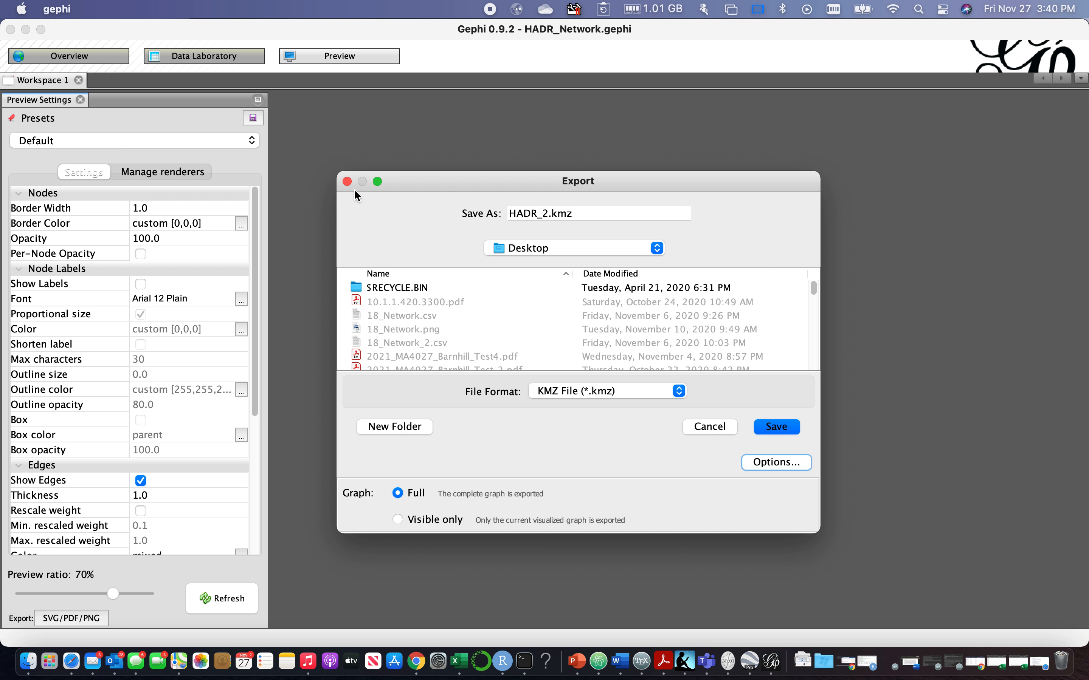
left_click(708, 424)
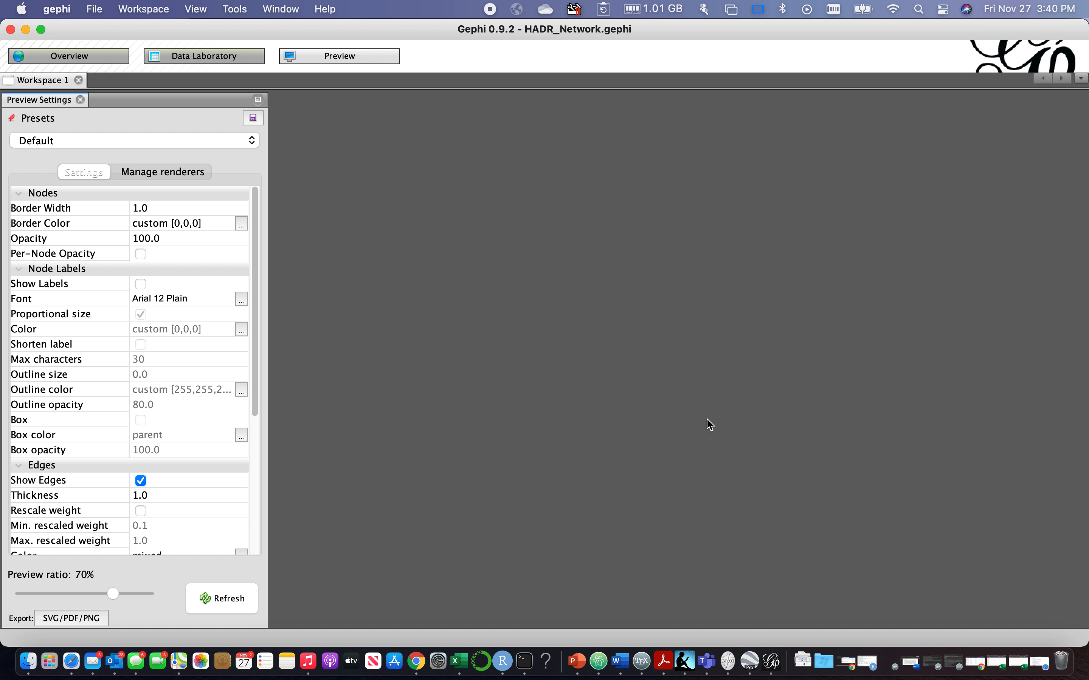
Switch to Google Earth Pro in full screen and open HADR_2.kmz from the Desktop
left_click(26, 29)
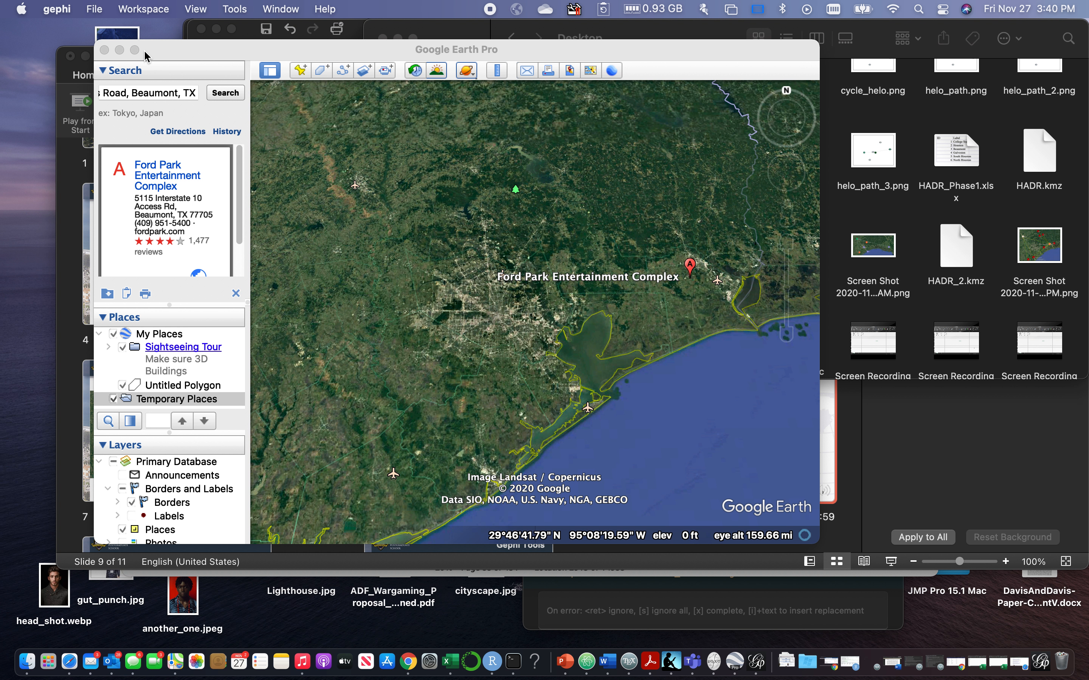
left_click(133, 49)
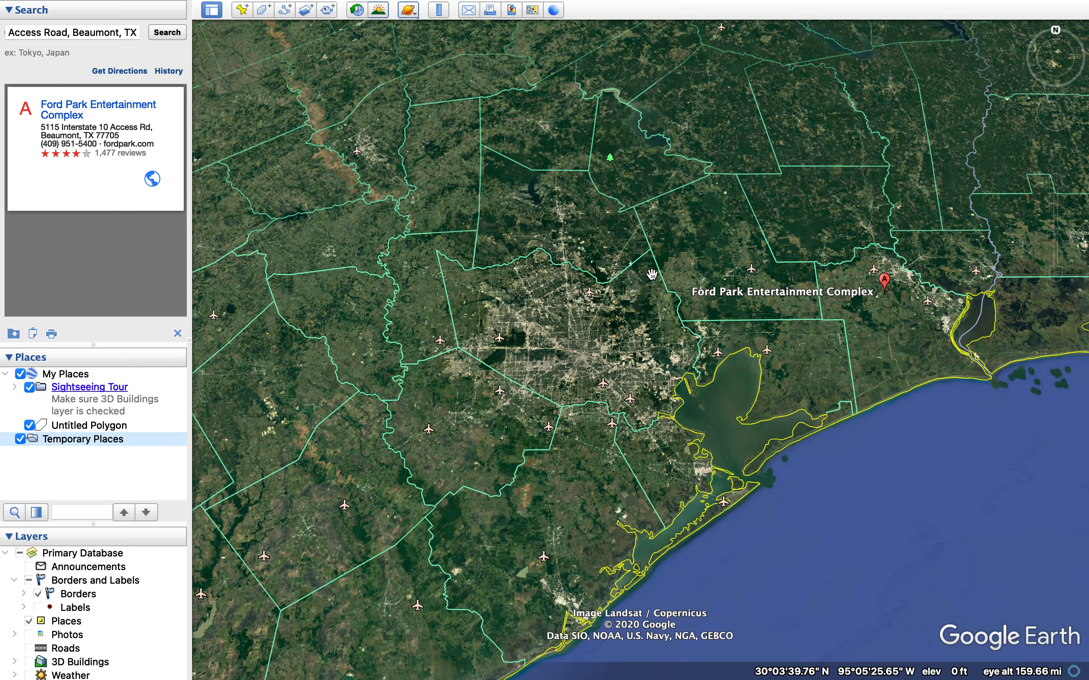
mouse_move(487, 7)
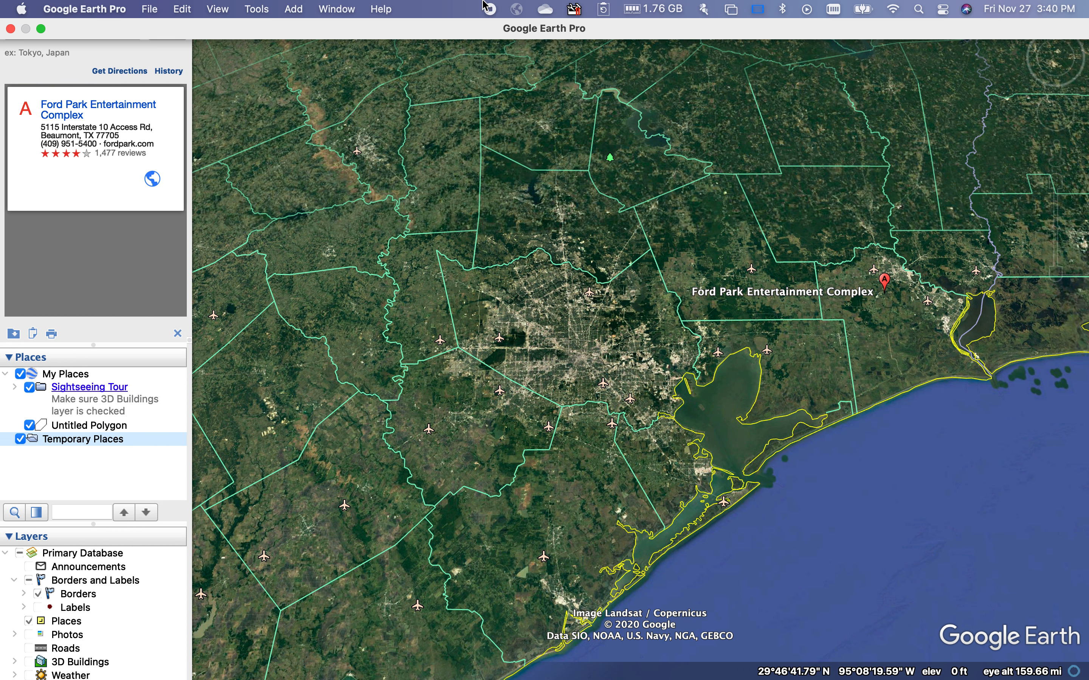
left_click(161, 10)
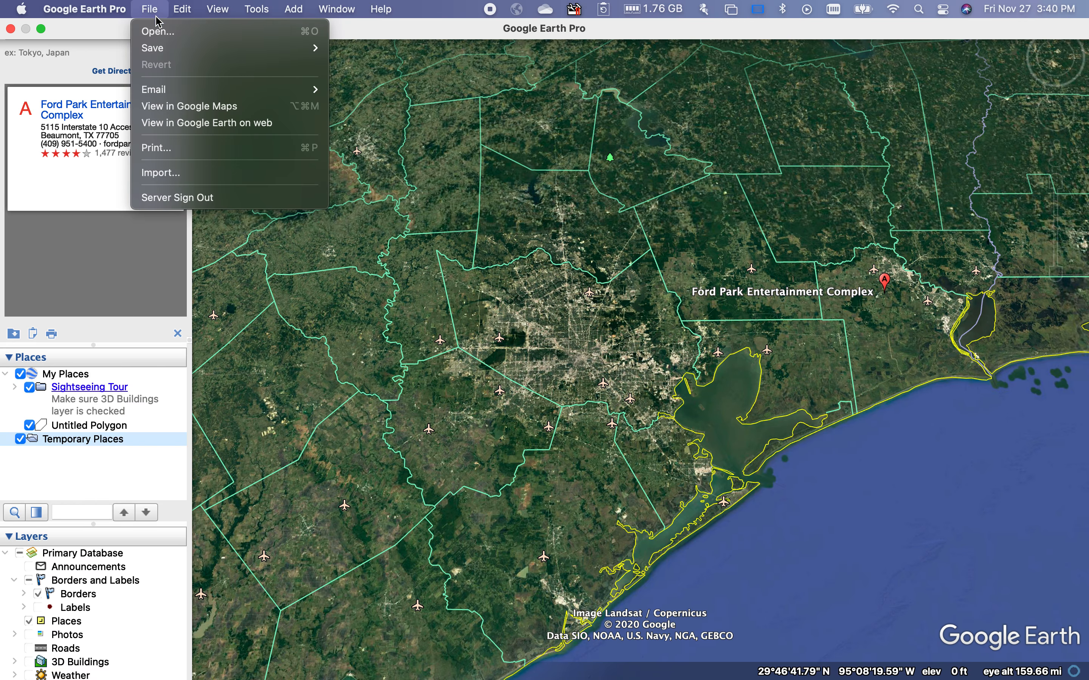
left_click(158, 32)
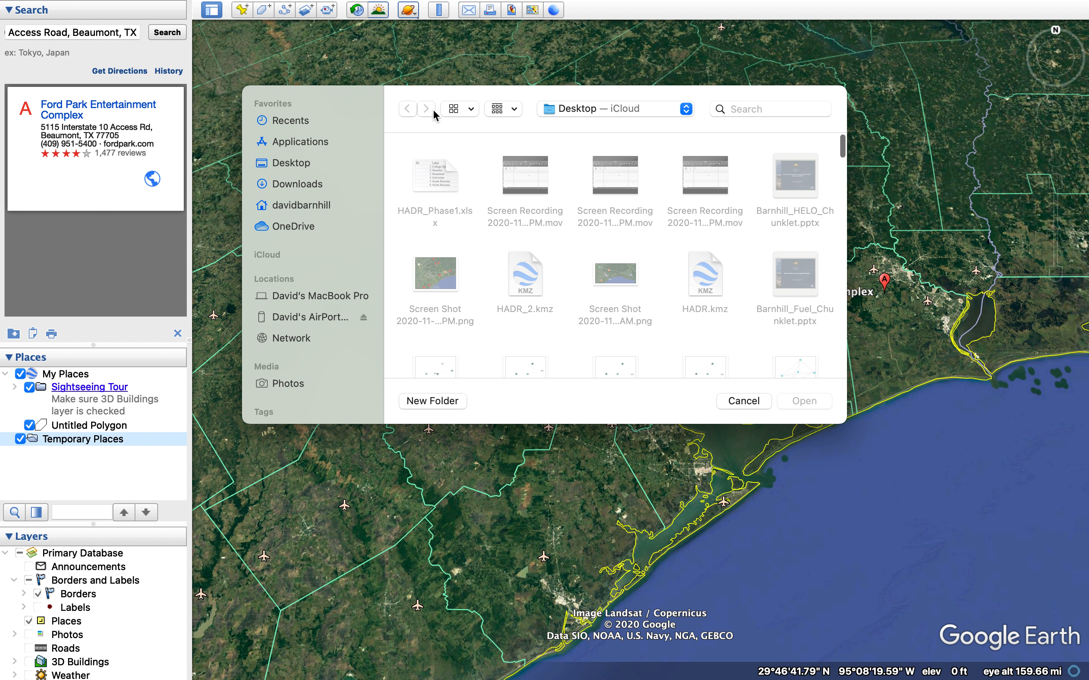
left_click(530, 272)
left_click(802, 404)
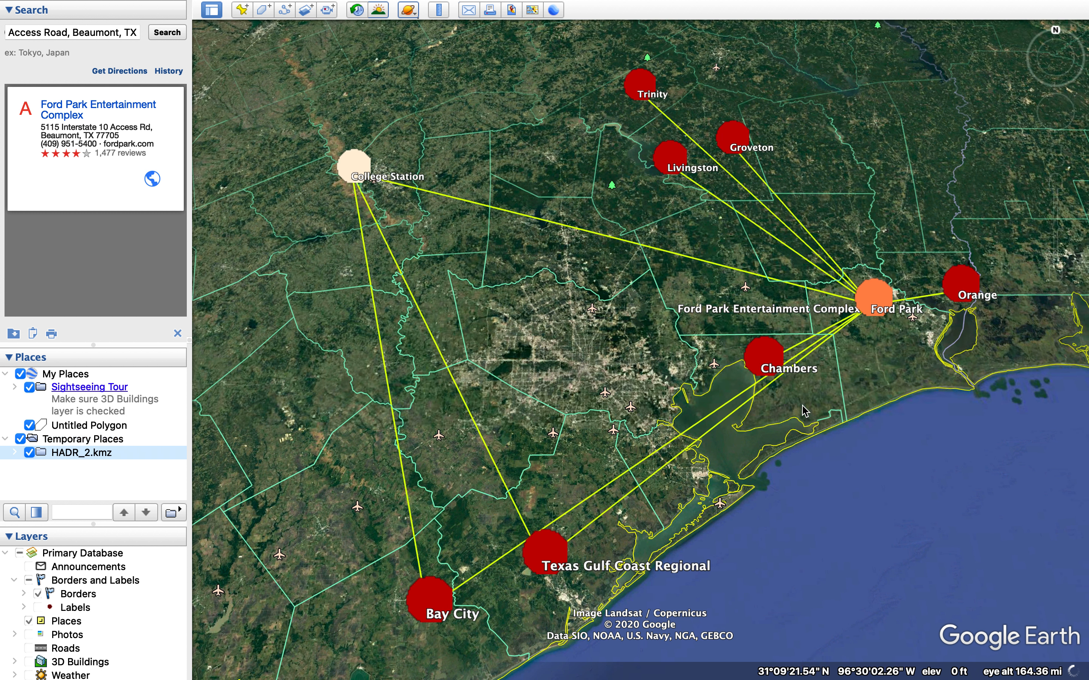